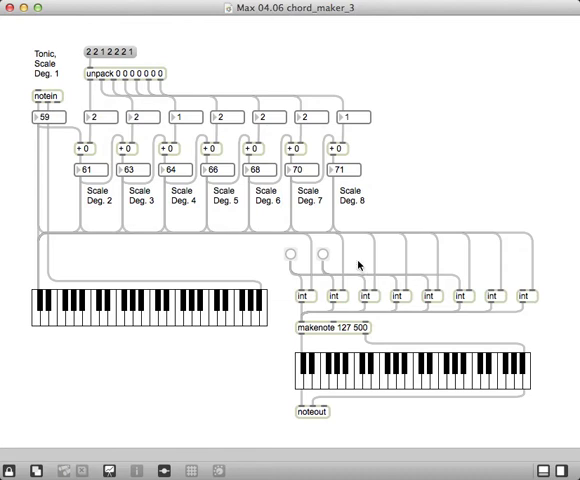
Sound the first stored triad twice with the left bang, then the second triad four times with the right bang.
{"action": "left_click", "coordinate": [291, 257]}
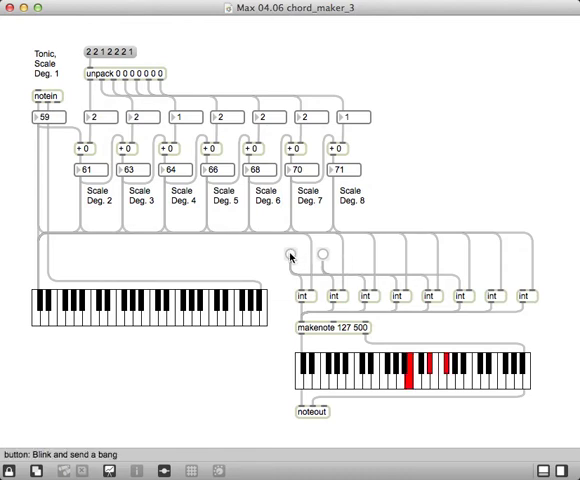
{"action": "left_click", "coordinate": [291, 257]}
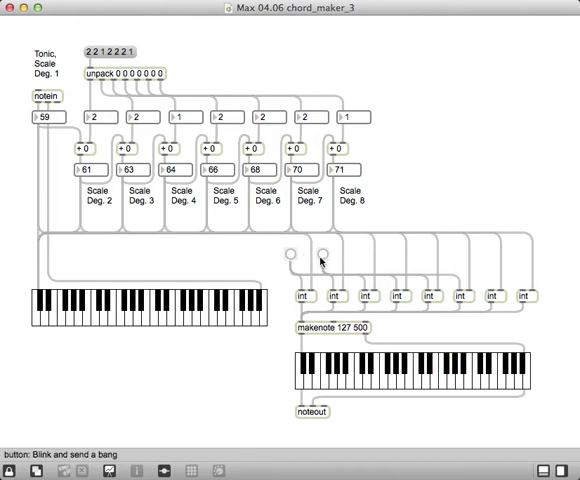
{"action": "left_click", "coordinate": [323, 256]}
{"action": "left_click", "coordinate": [323, 256]}
{"action": "left_click", "coordinate": [323, 256]}
{"action": "left_click", "coordinate": [323, 256]}
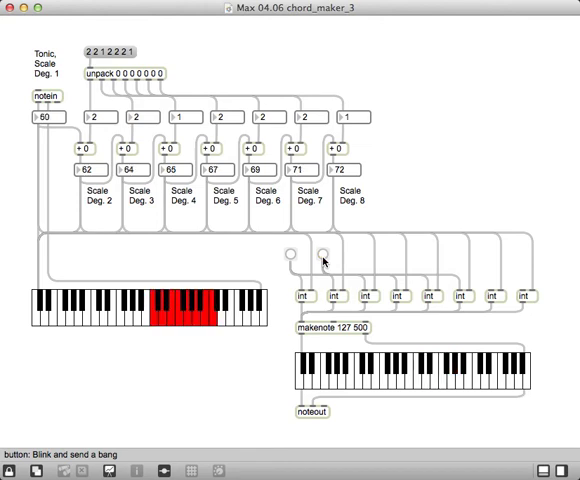
Trigger each bang twice to sound note 60's first and second triads on the output keyboard.
{"action": "left_click", "coordinate": [291, 255]}
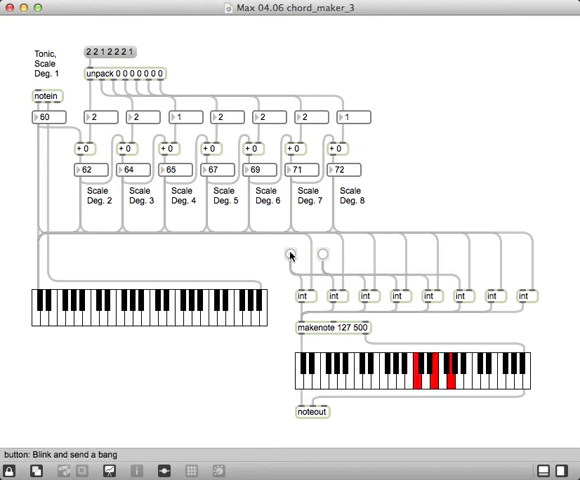
{"action": "left_click", "coordinate": [291, 255]}
{"action": "left_click", "coordinate": [323, 256]}
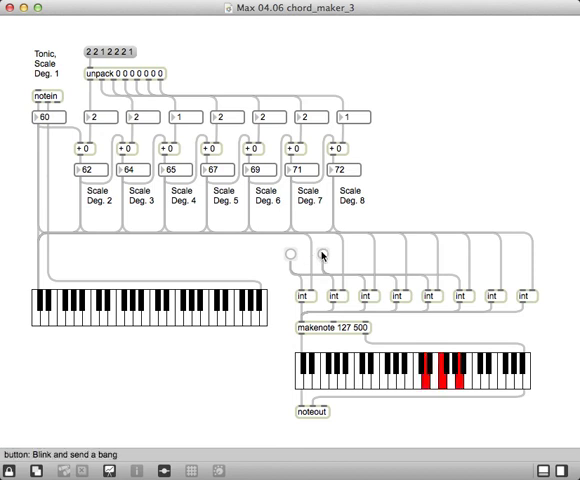
{"action": "left_click", "coordinate": [323, 256]}
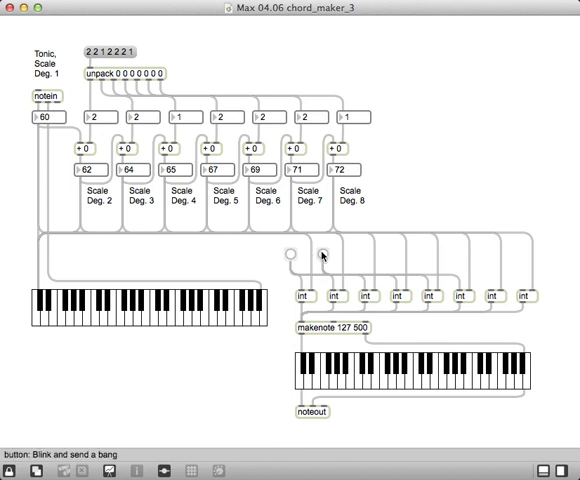